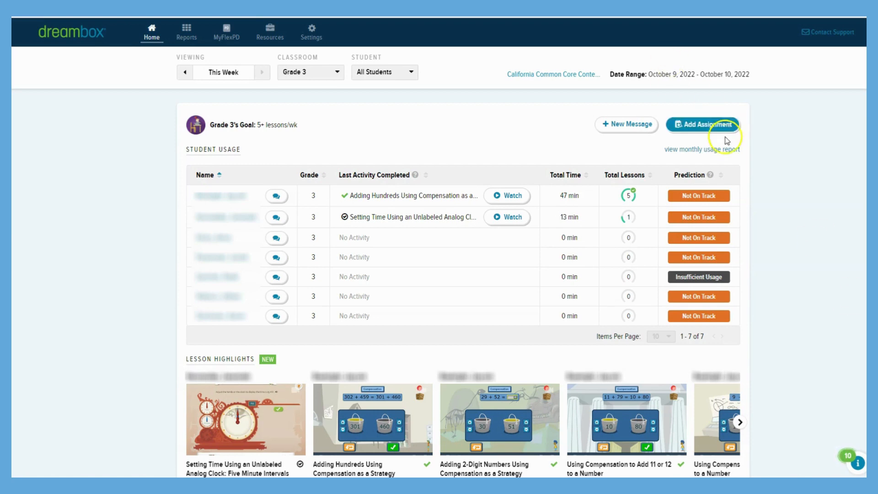
Step: Start a new assignment for the Grade 3 class and set its duration to 2 weeks
click(696, 127)
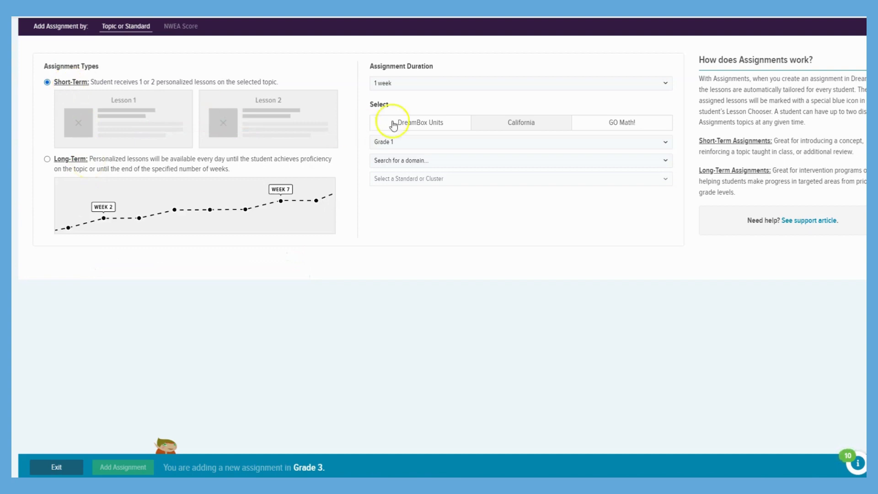
click(429, 84)
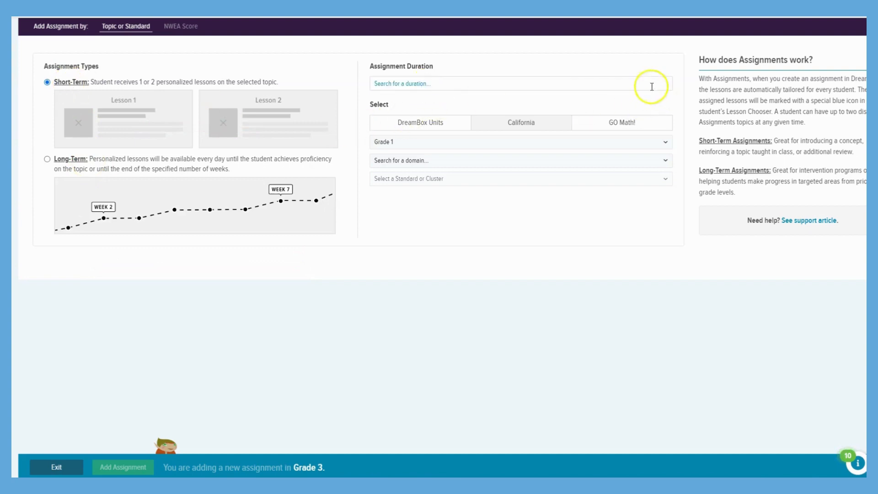
click(511, 81)
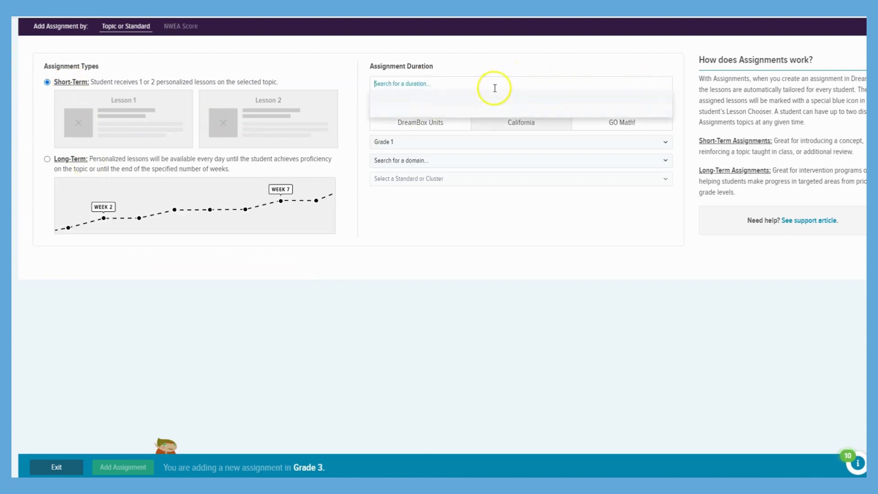
click(419, 107)
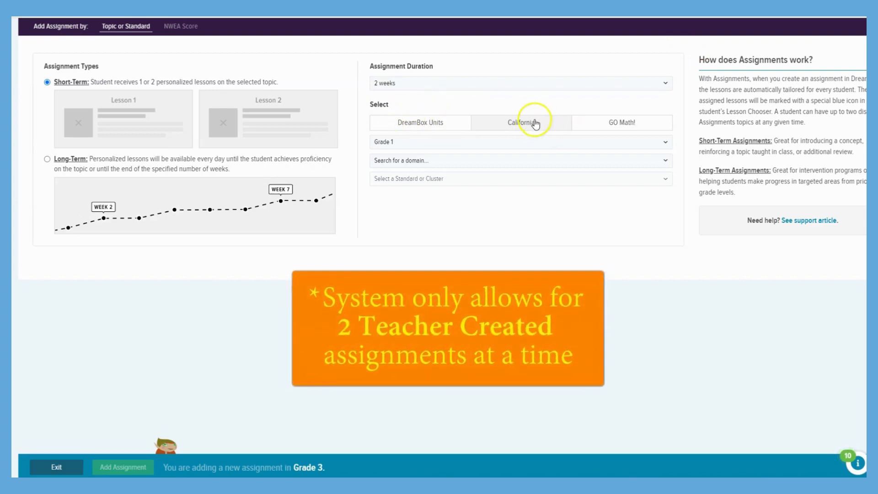
Step: Choose GO Math! as the assignment source for Grade 3 and bring up its list of chapters
click(603, 125)
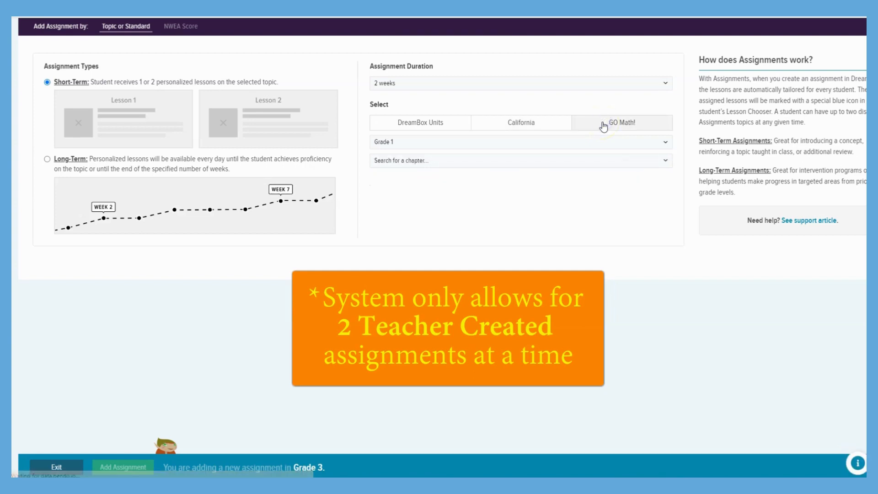
click(604, 145)
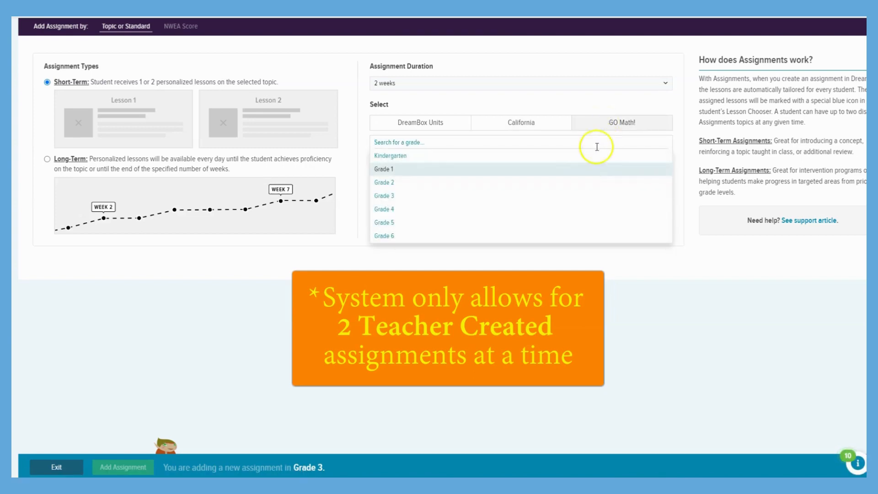
click(398, 196)
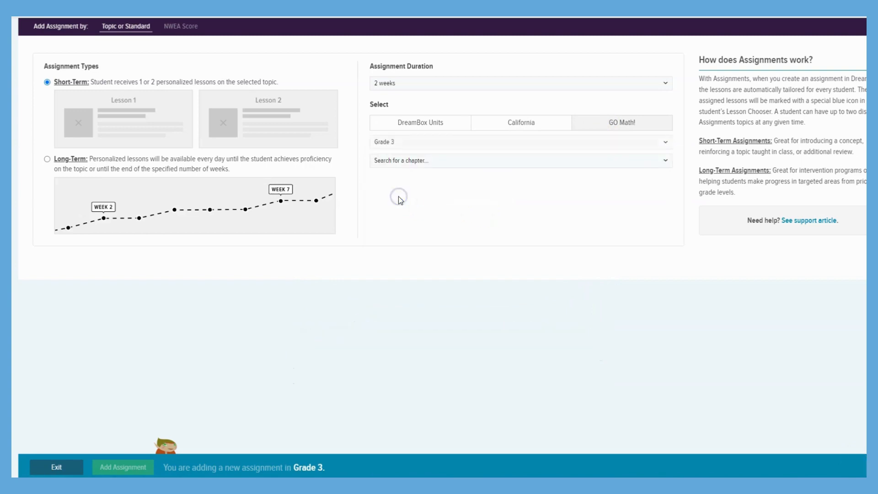
click(474, 165)
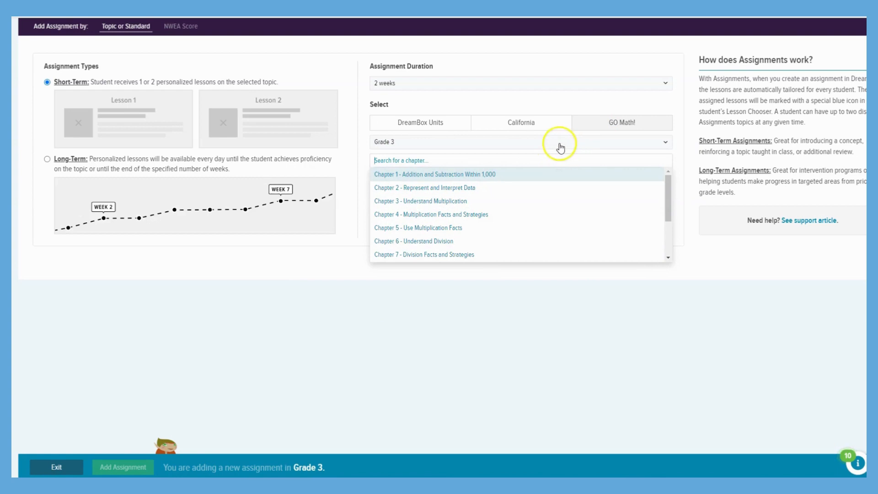
Step: Switch to the California standards for Grade 4, choose the Number and Operations-Fractions domain and list its standards and clusters
click(522, 124)
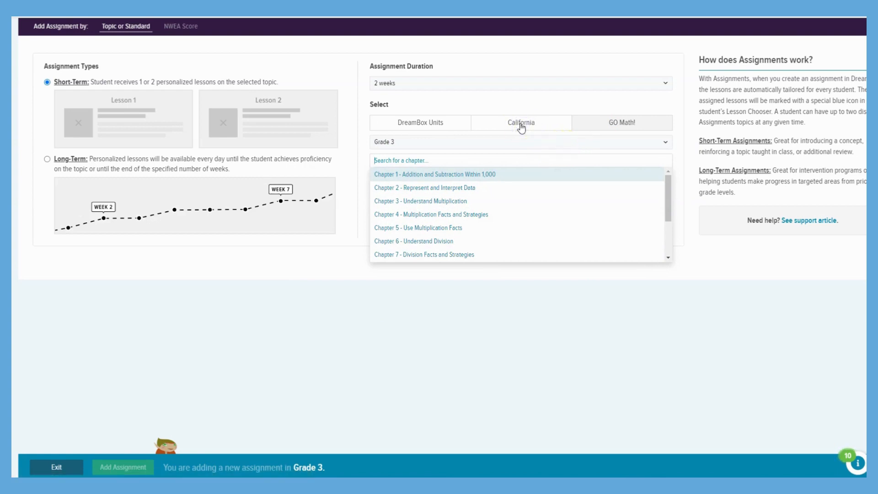
click(521, 124)
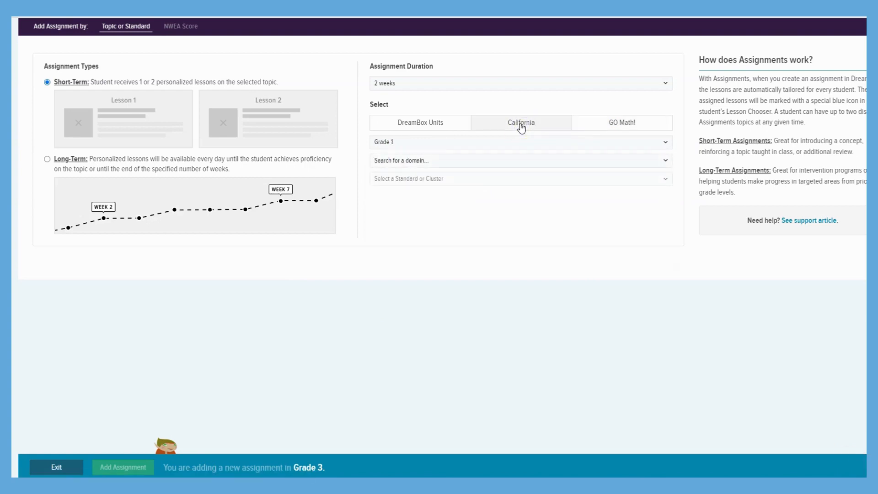
click(503, 145)
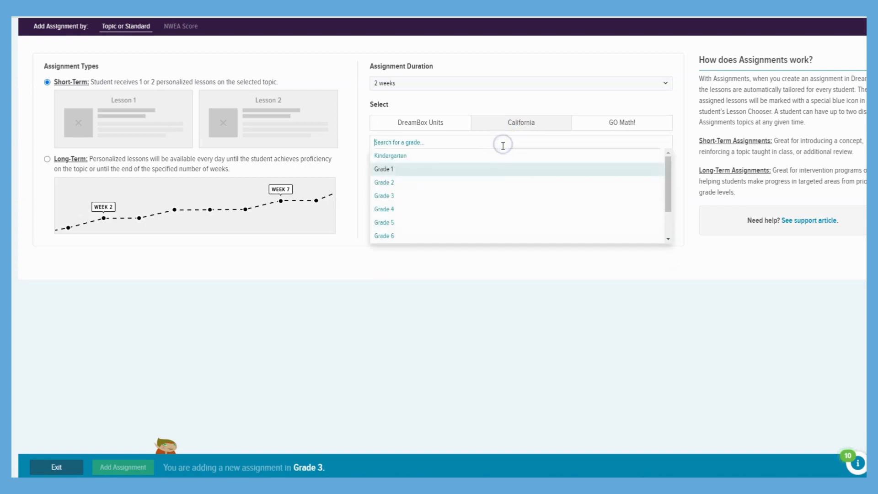
click(467, 215)
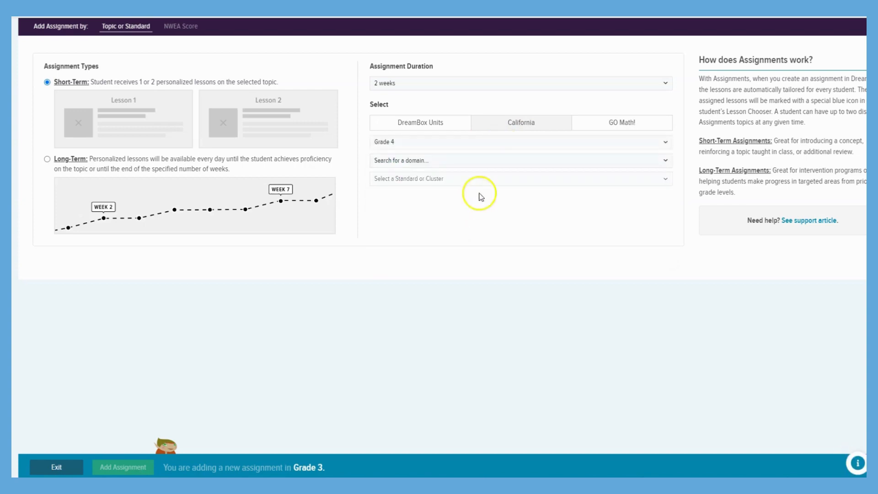
click(489, 164)
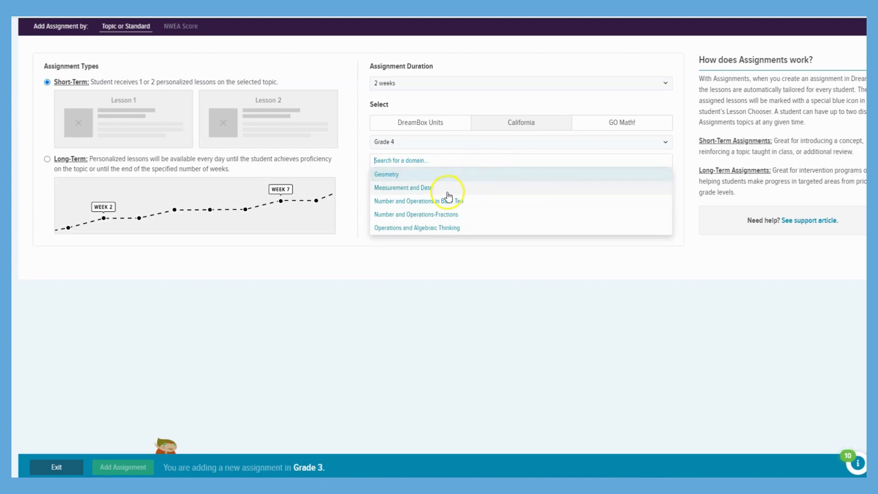
click(442, 216)
click(453, 179)
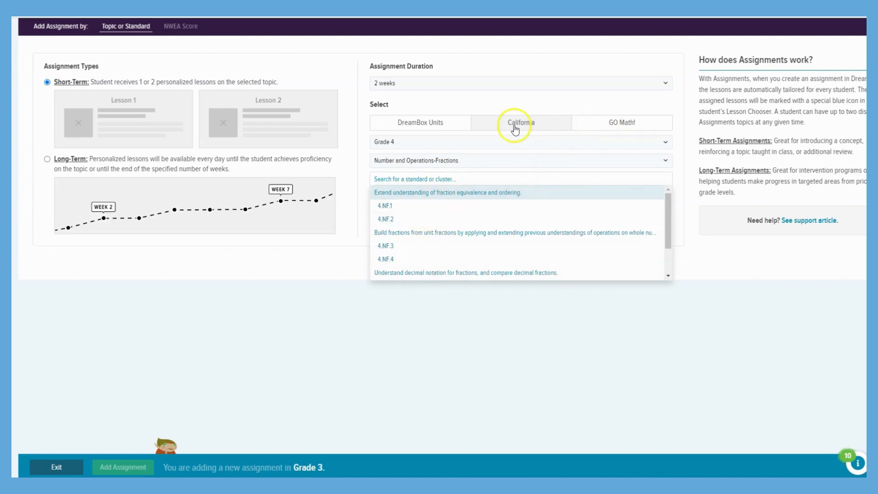
Step: Select the Grade 5 DreamBox Units lesson group Multiplication to 100,000 under Multiplication & Division, and preview its in-progress lesson
click(418, 122)
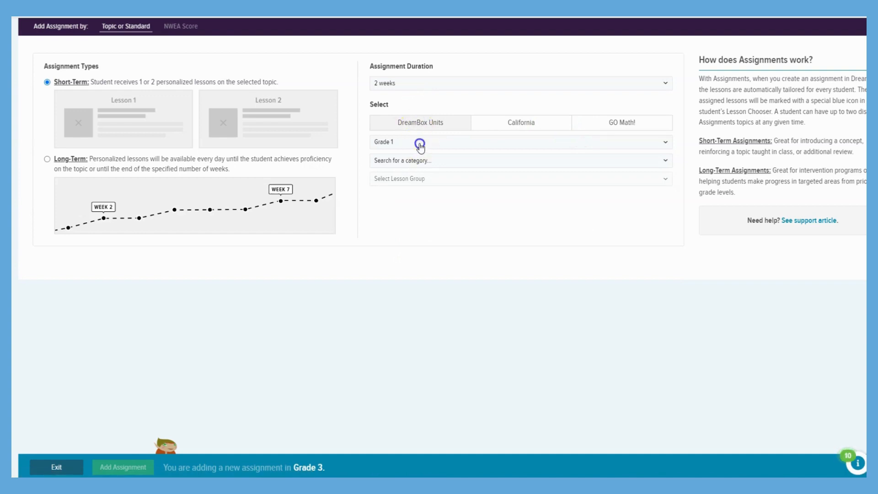
click(418, 143)
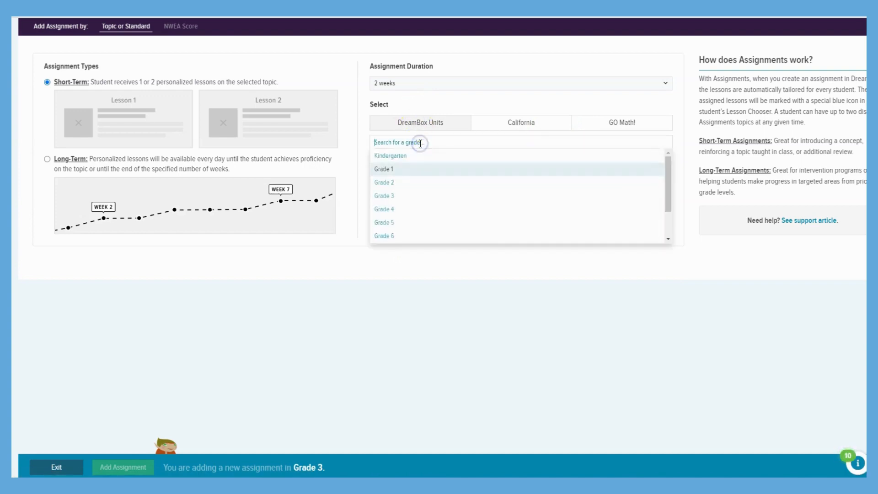
click(393, 223)
click(414, 165)
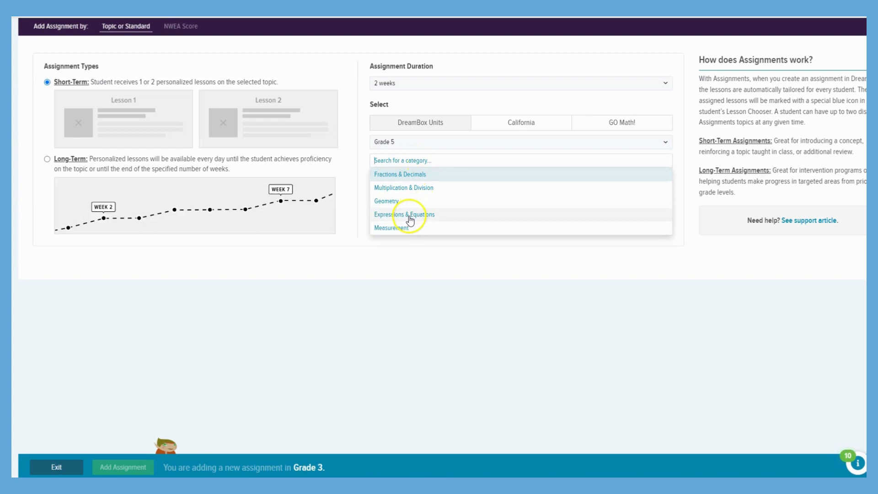
click(409, 188)
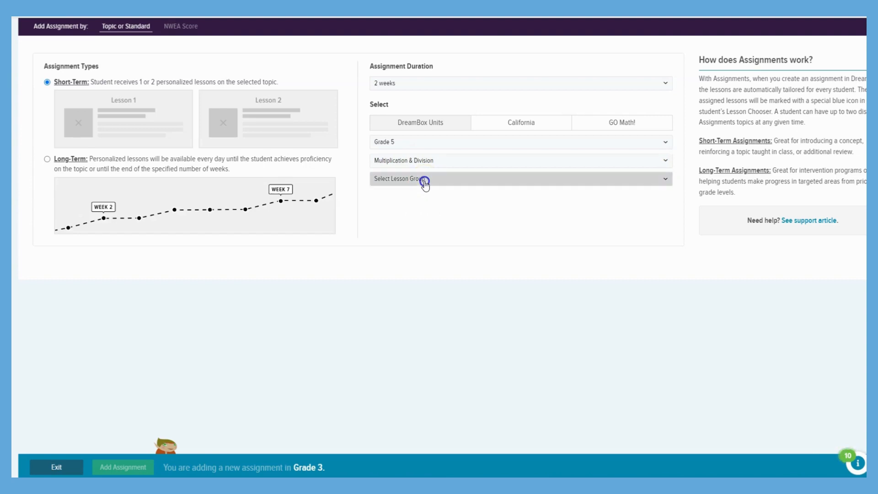
click(424, 180)
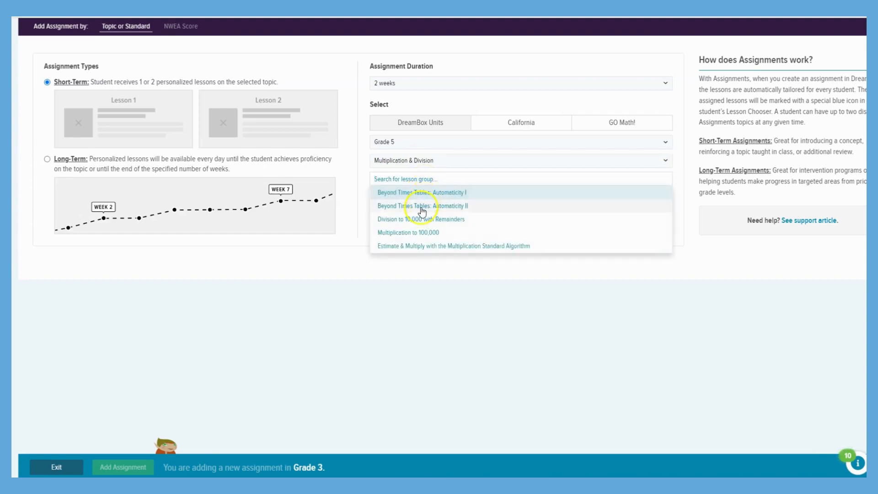
click(416, 233)
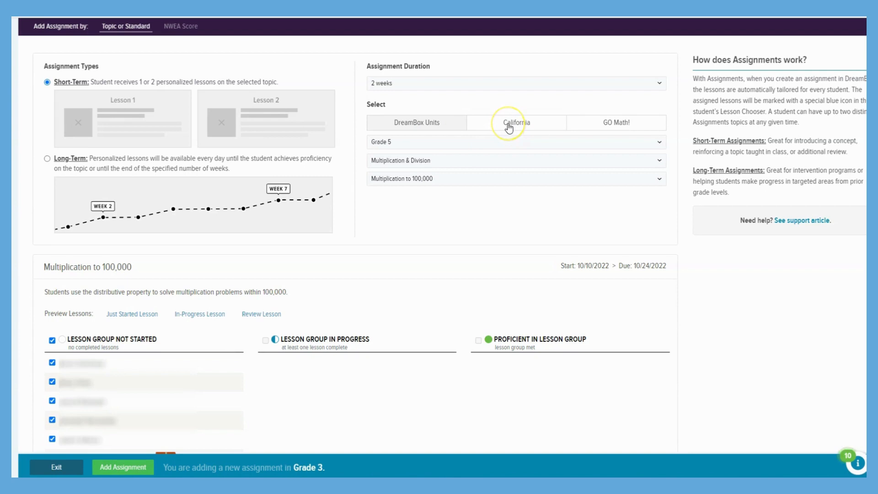
scroll(469, 217, down, 2)
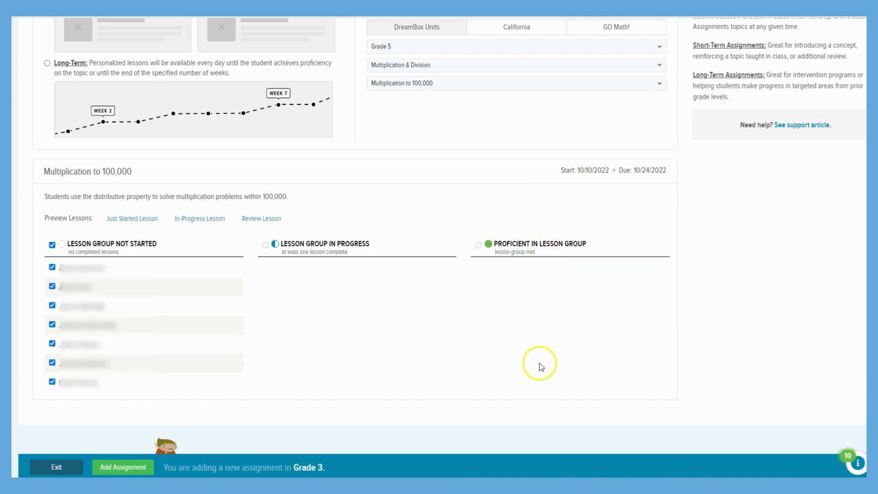
click(199, 220)
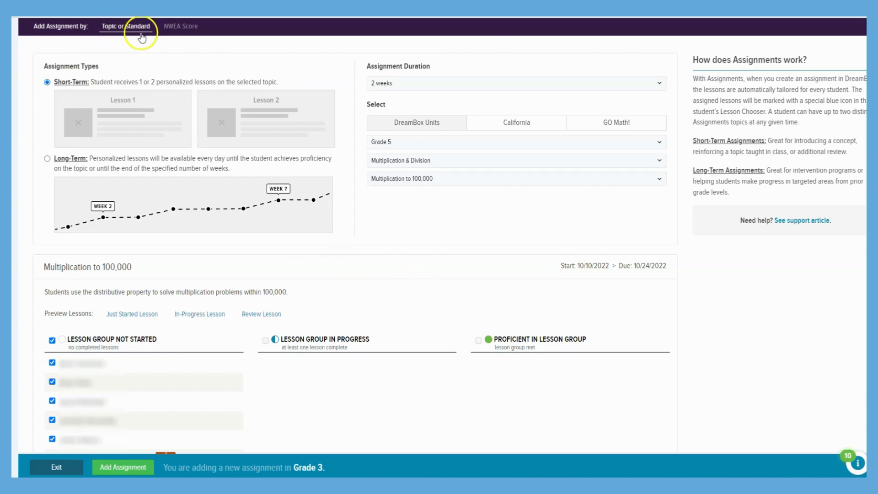
Step: Add an NWEA score assignment for the first listed student with the Number and Operations domain and RIT score range 181-190
click(177, 29)
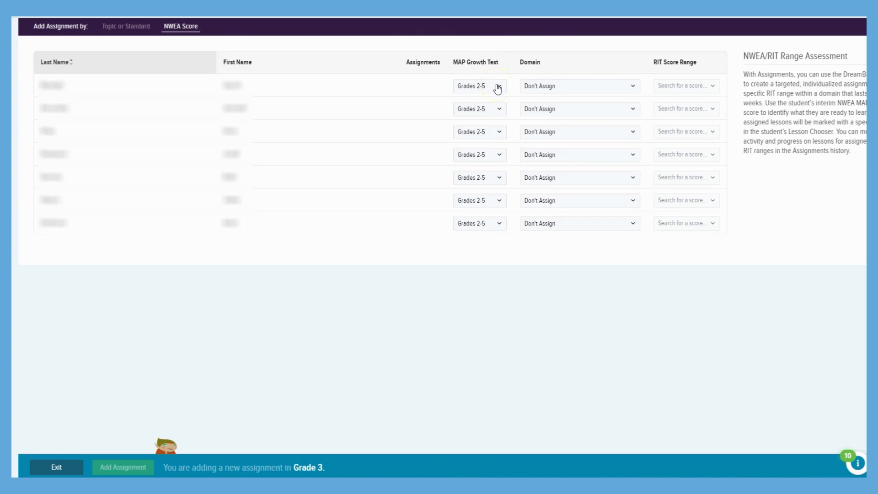
click(563, 88)
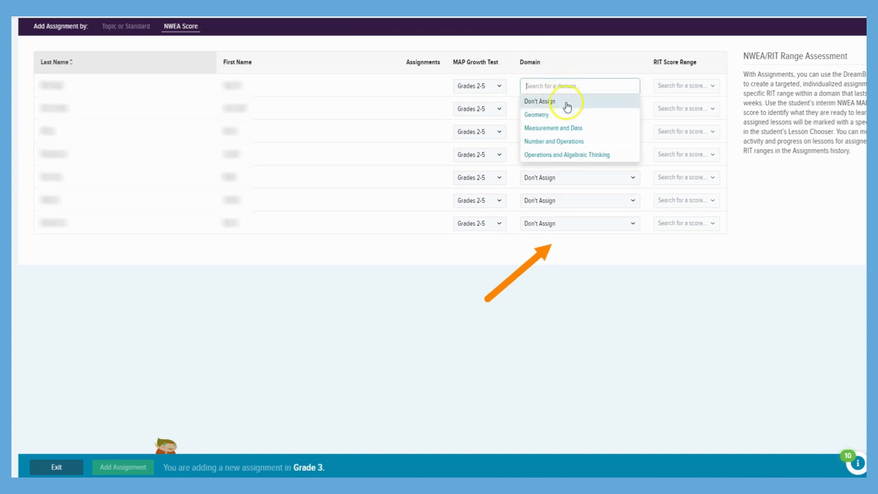
click(558, 142)
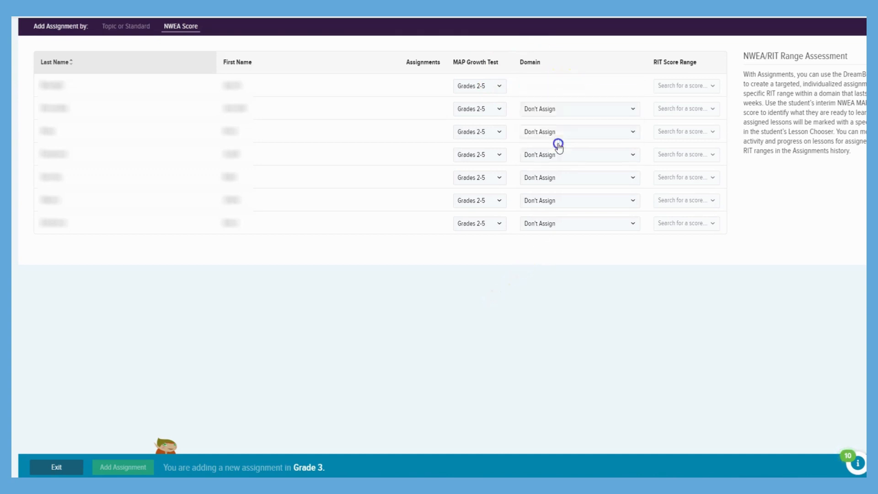
click(682, 82)
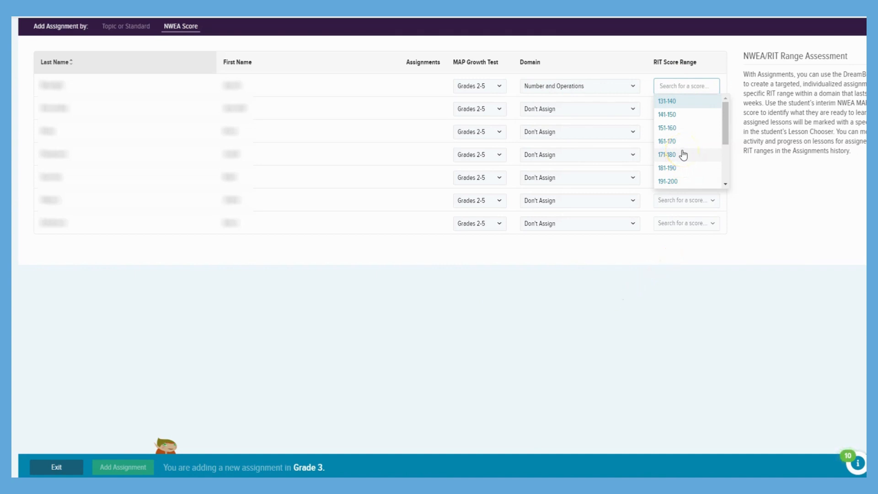
click(674, 167)
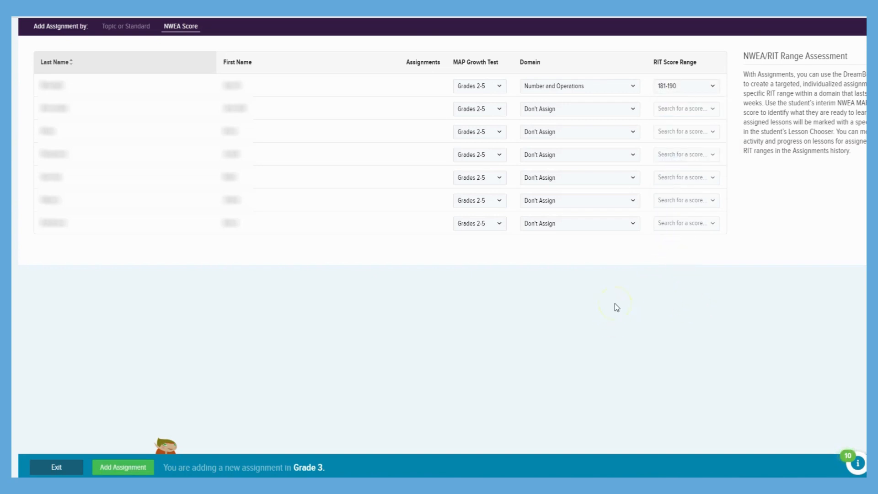
click(124, 469)
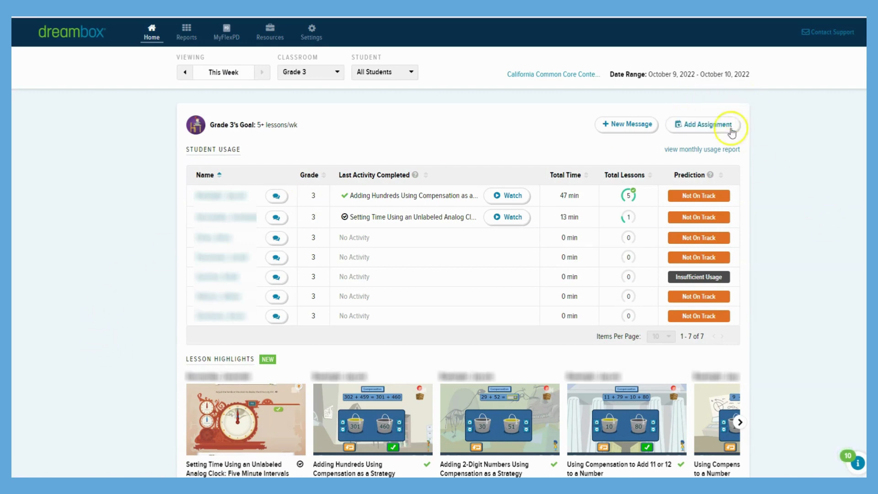
Step: Start another Grade 3 assignment and switch it to assigning by NWEA score
click(703, 130)
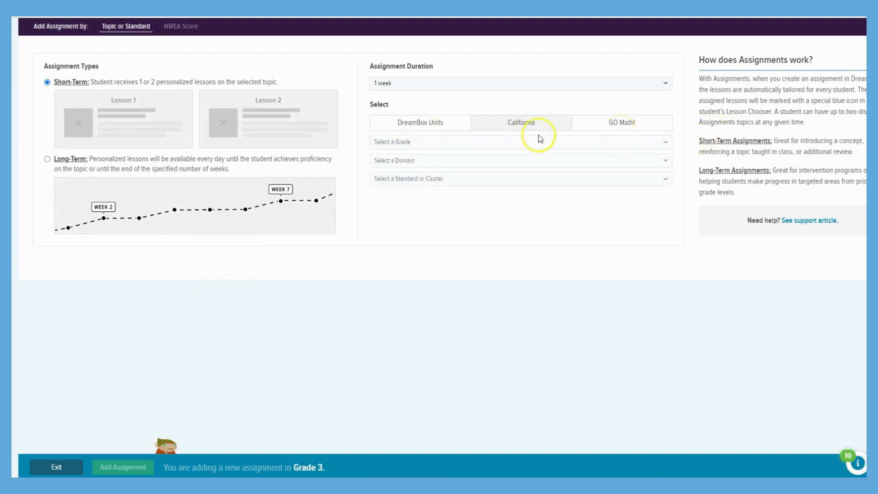
click(188, 30)
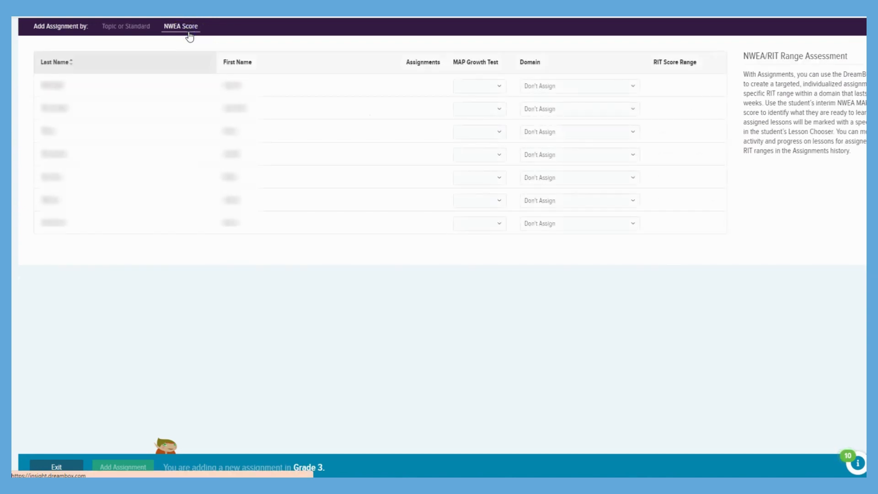